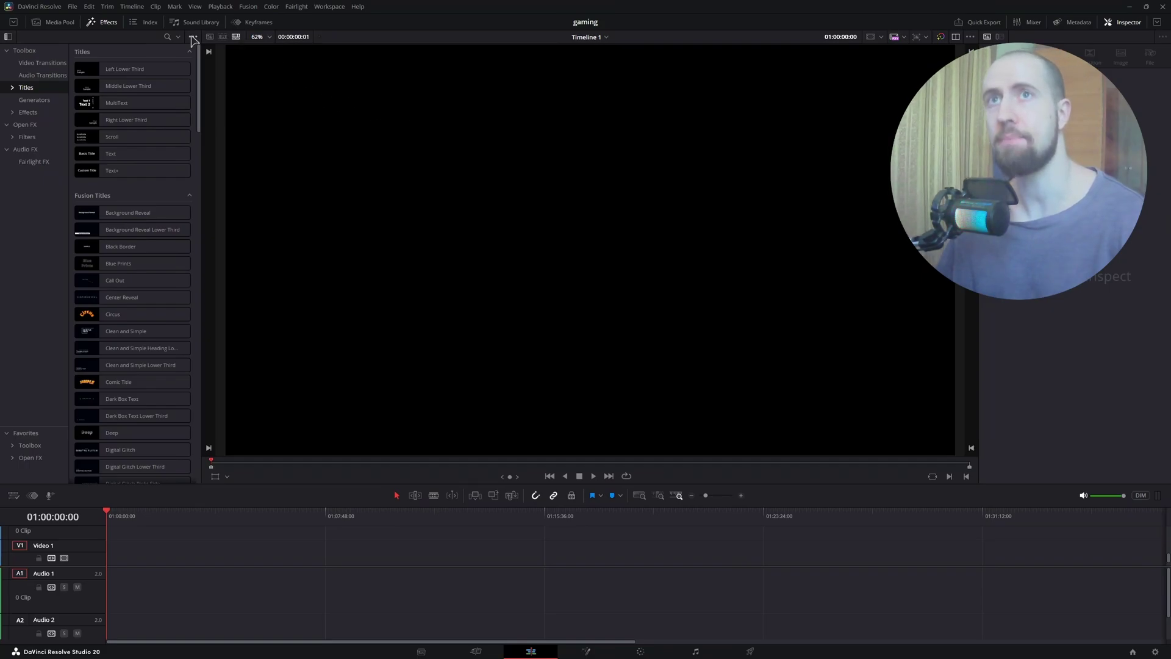
Step: Uncheck Auto GPU selection in Memory and GPU preferences, then review Media Storage and Decode Options
left_click(50, 6)
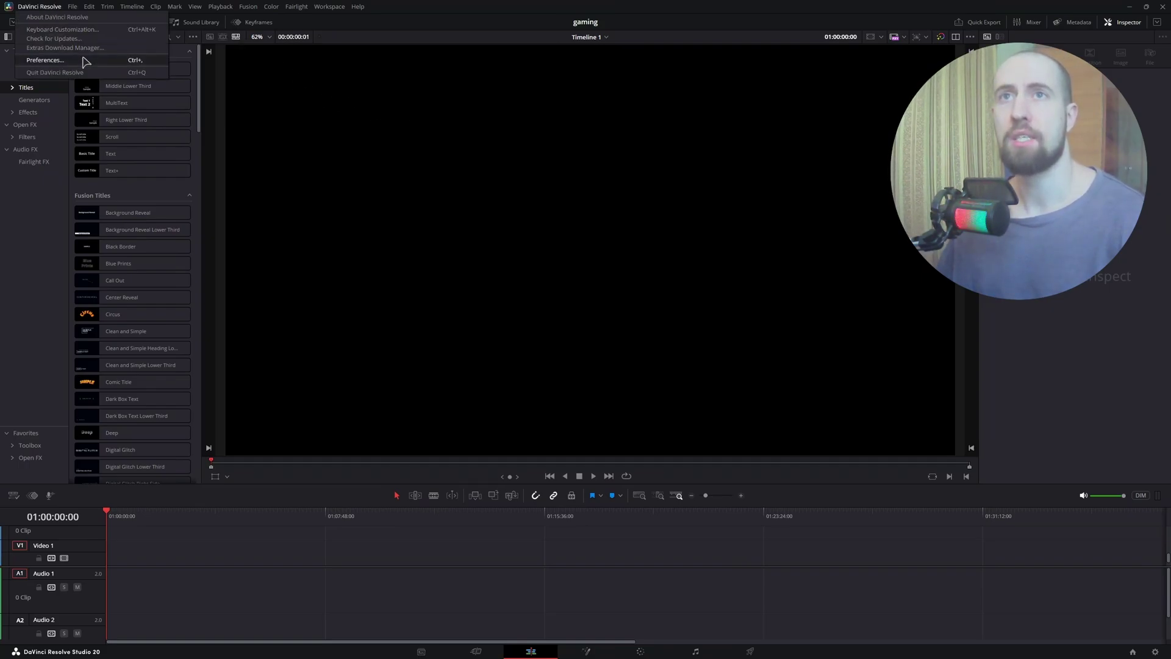
left_click(55, 61)
left_click(441, 186)
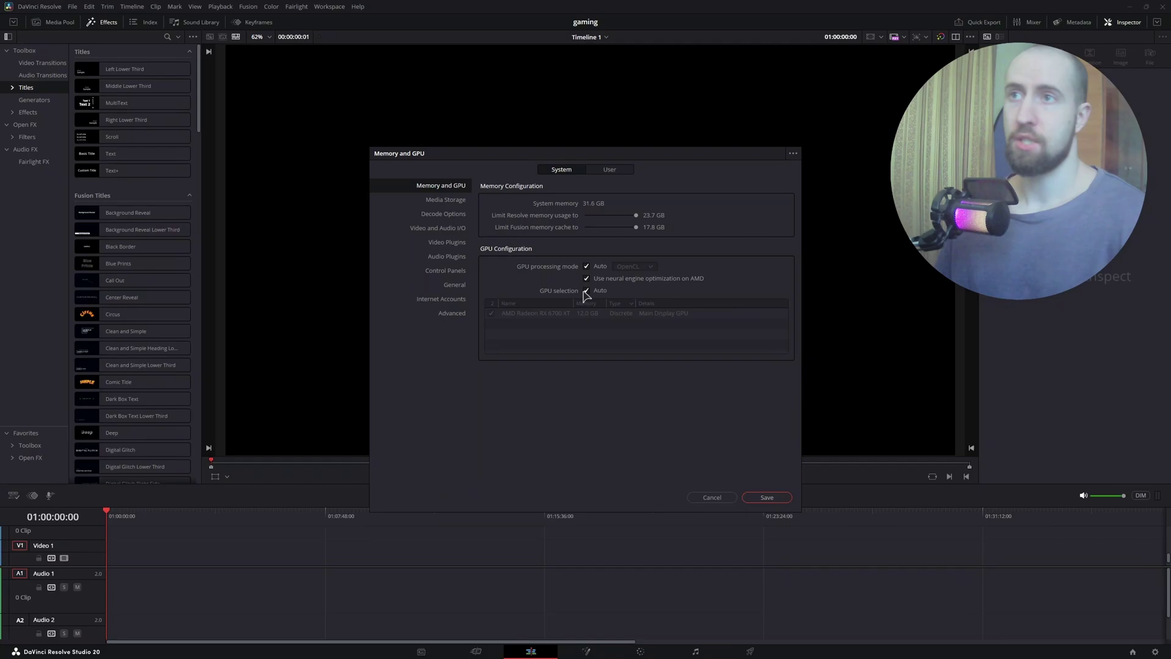
left_click(587, 291)
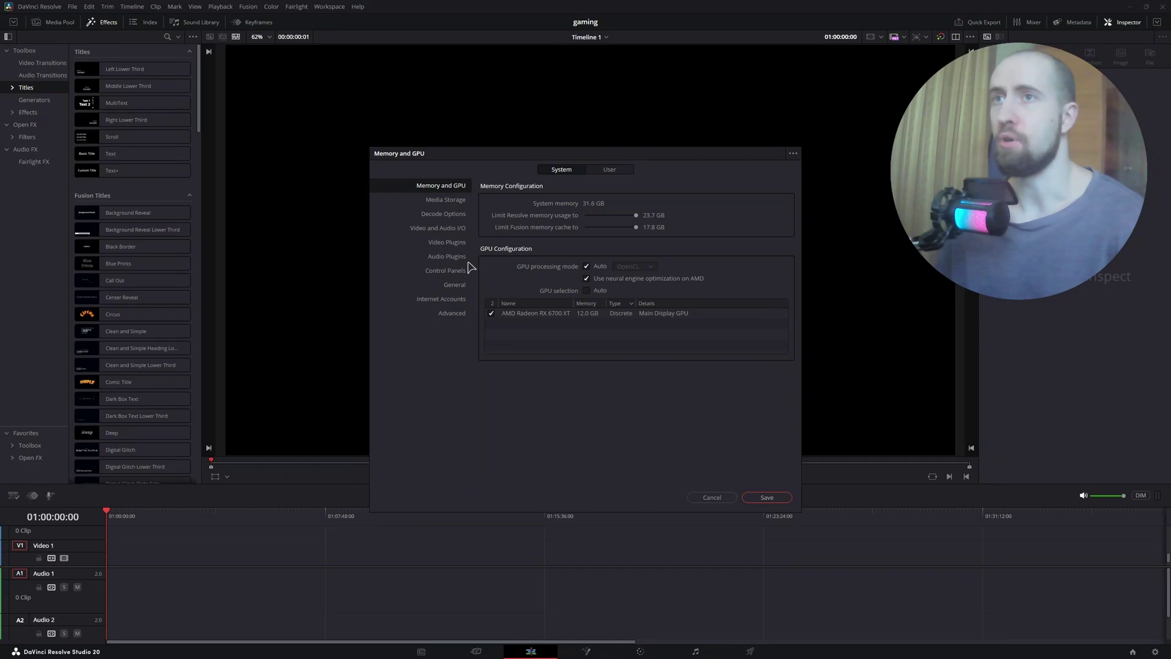
left_click(446, 200)
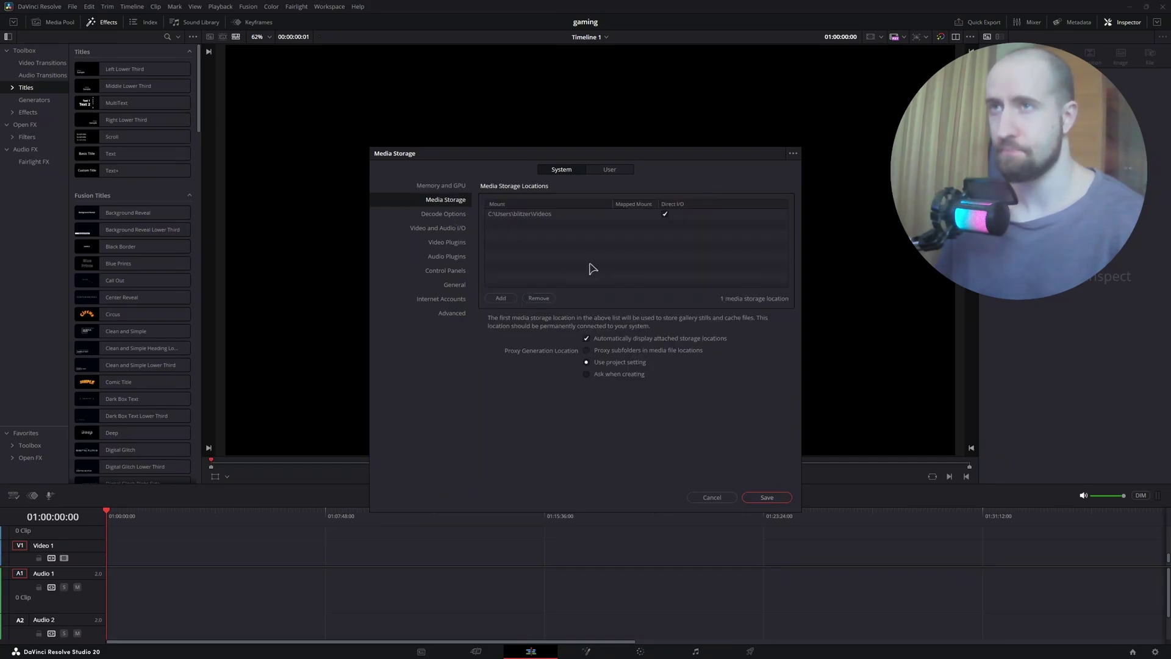
left_click(446, 215)
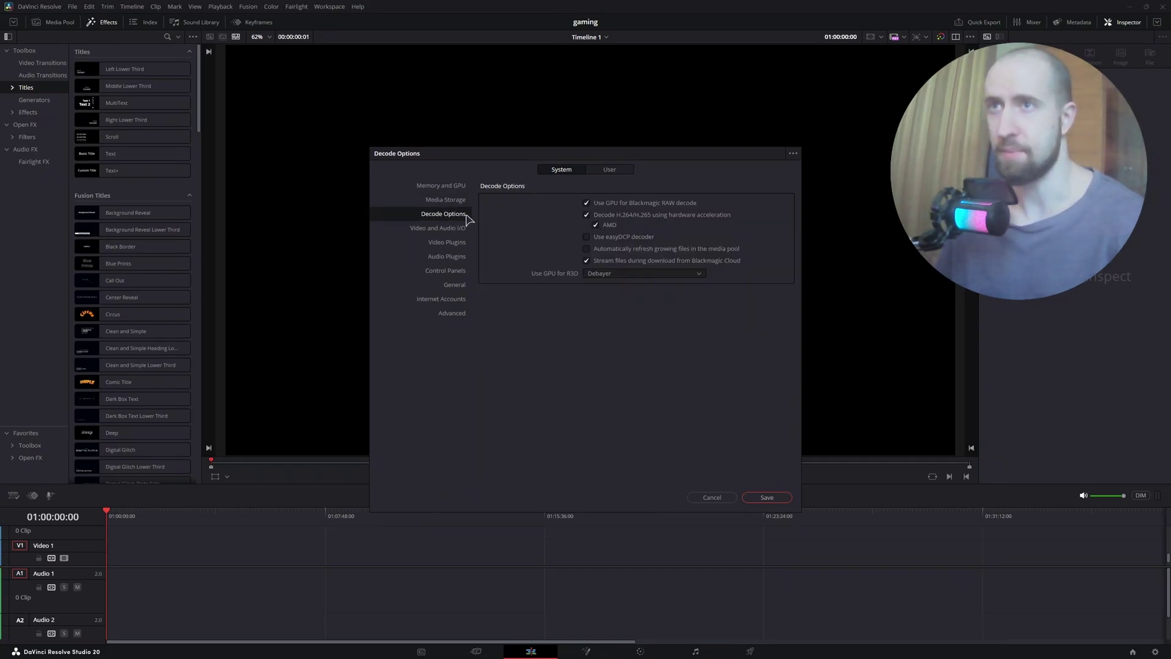
Step: Dismiss Preferences and bring up the 'gaming' project's Project Settings with its master settings
key("Escape")
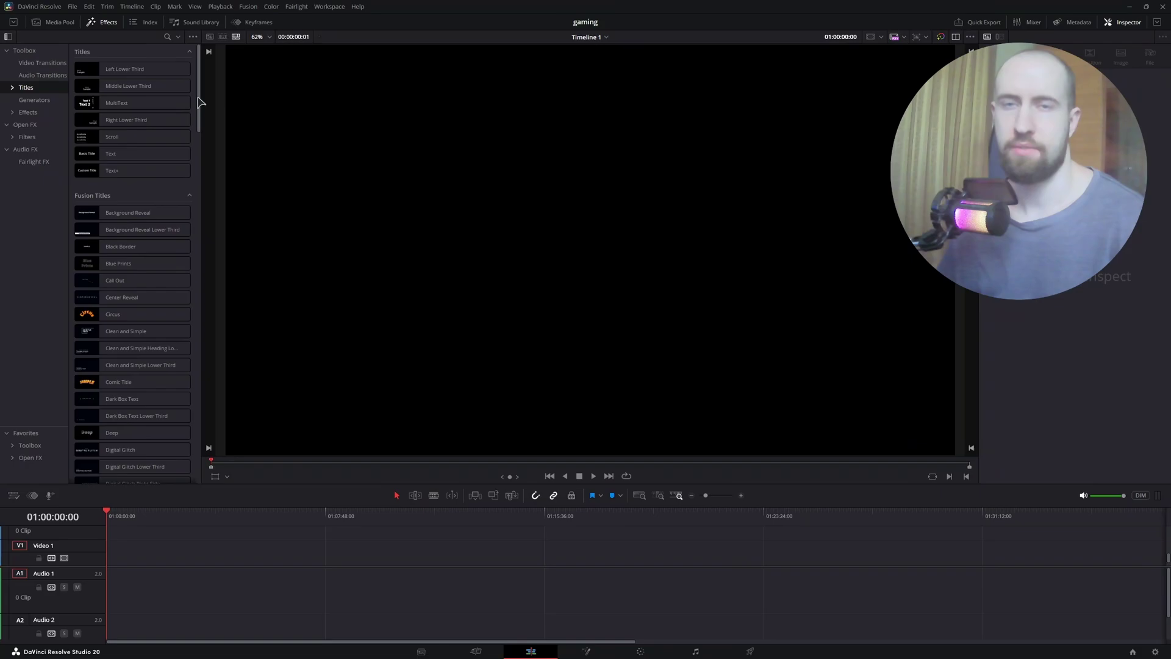
left_click(72, 7)
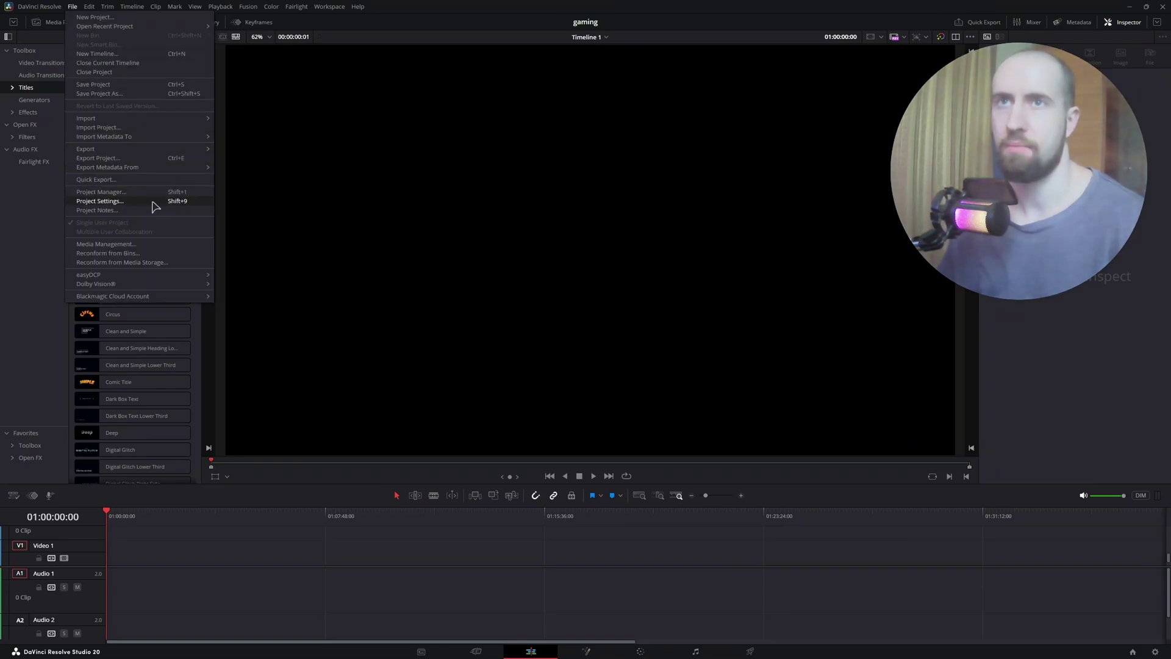
left_click(99, 202)
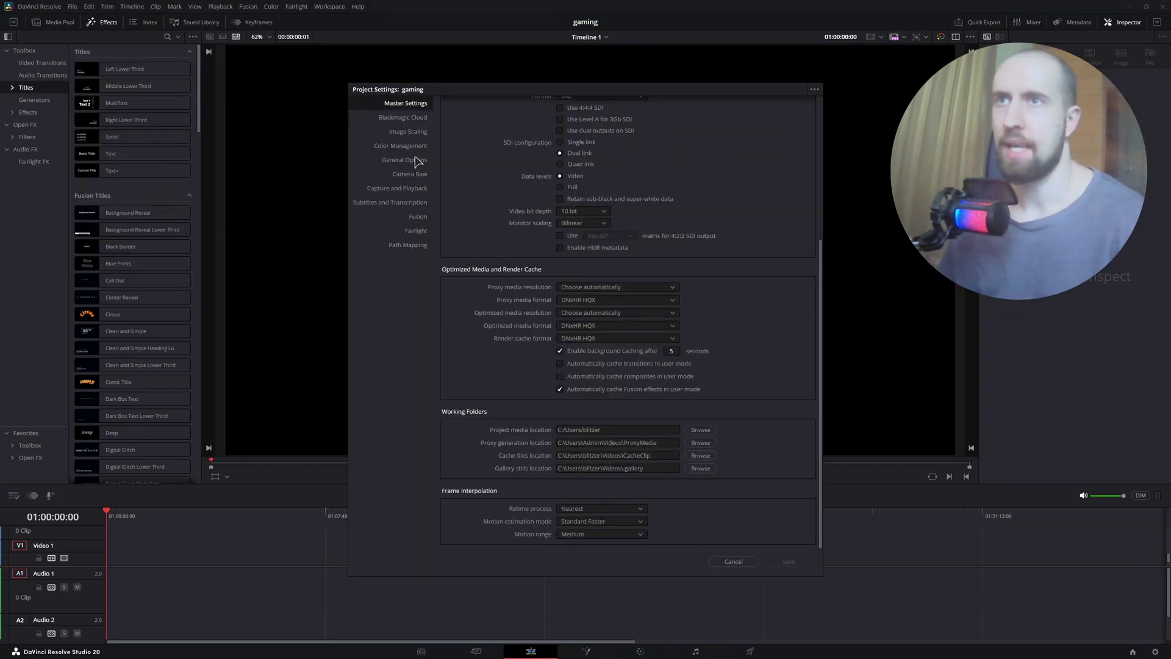
scroll(549, 276, "up", 1)
scroll(640, 292, "down", 1)
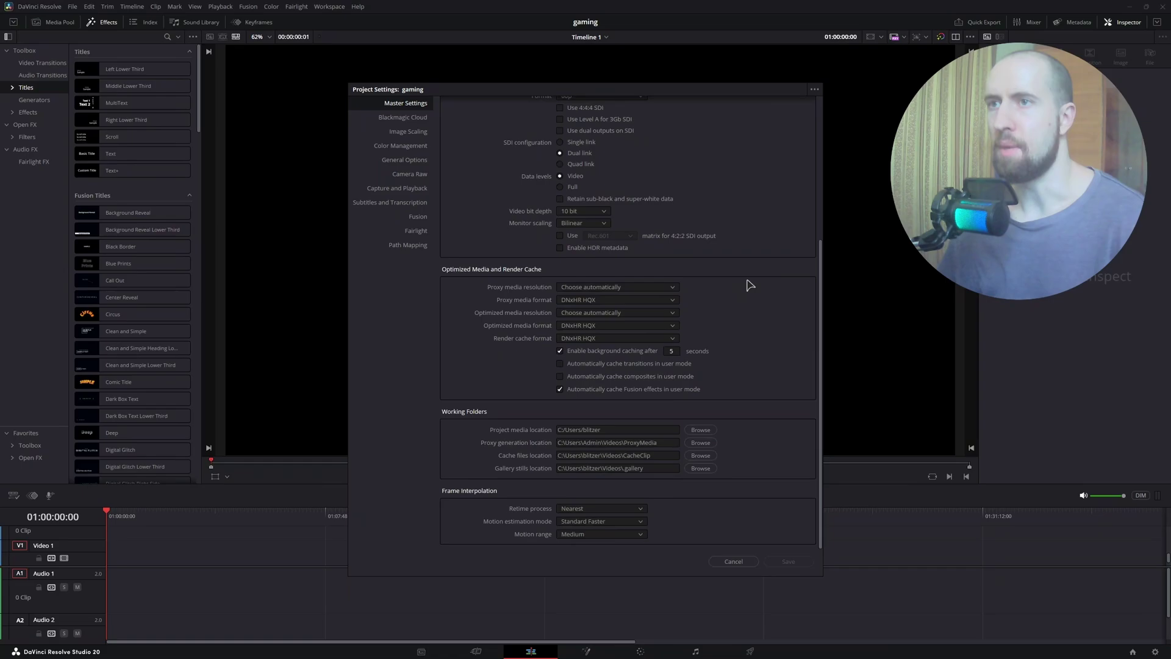